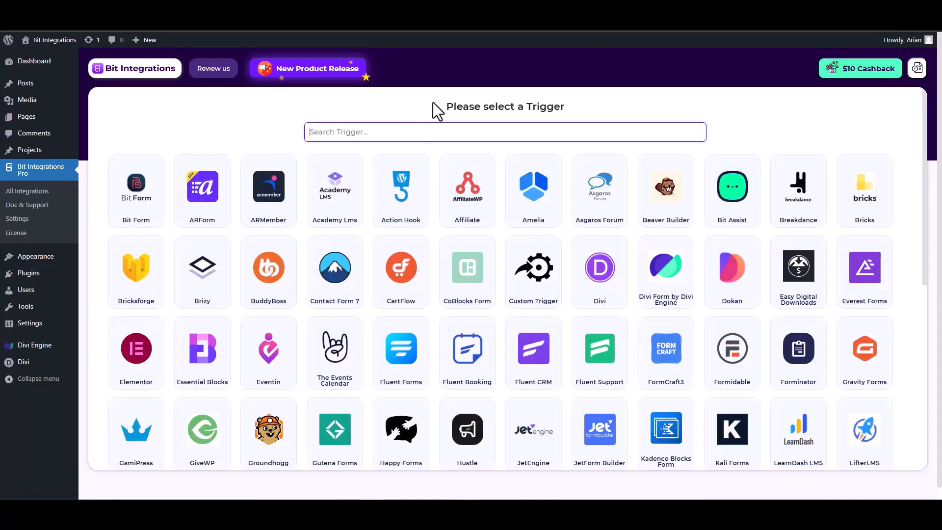
Step: Choose Divi Form by Divi Engine as the trigger and start fetching its form data
{"action": "type", "text": "divi"}
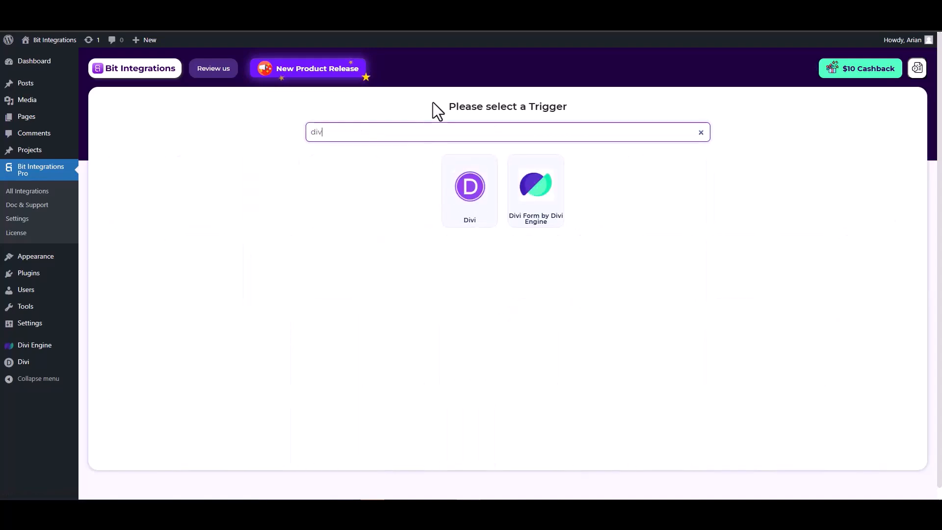
{"action": "left_click", "coordinate": [538, 205]}
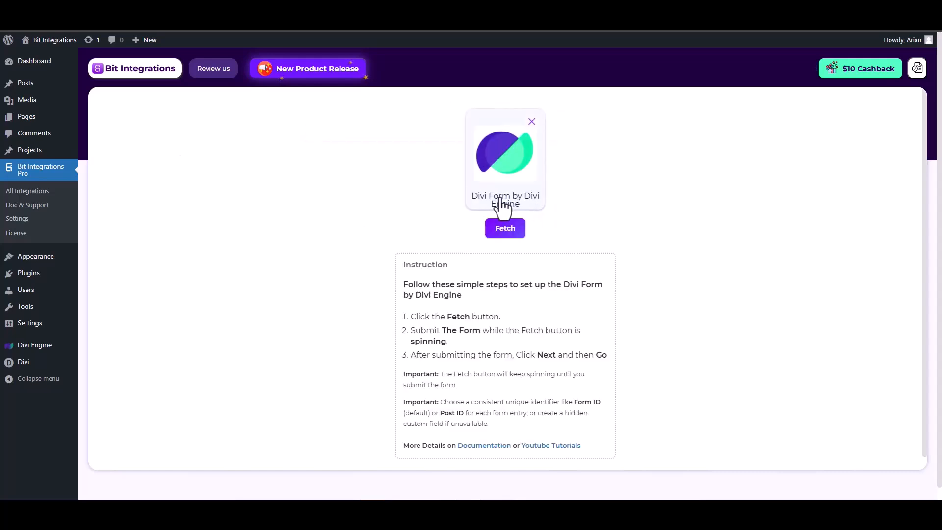
{"action": "left_click", "coordinate": [506, 234]}
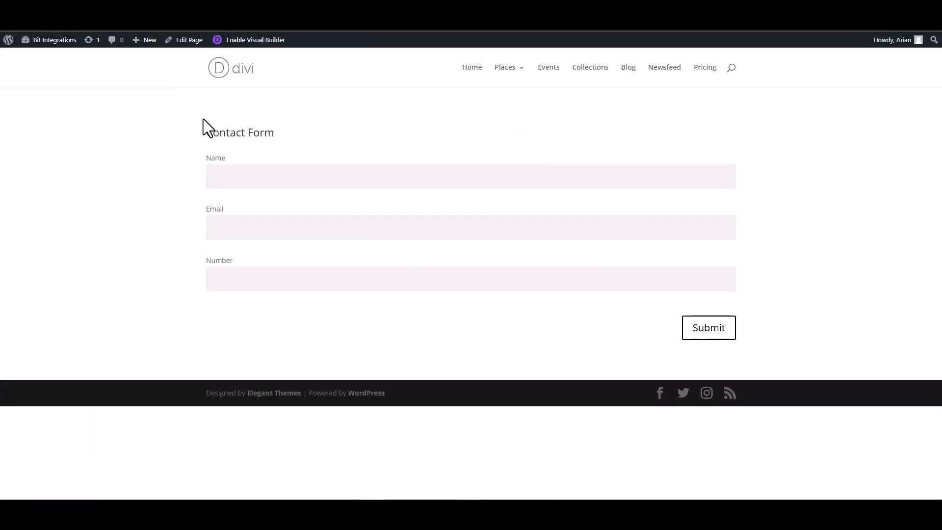
Step: Fill in the Divi contact form with the name test, a sample e-mail and the number 12345, and submit it
{"action": "left_click", "coordinate": [264, 179]}
{"action": "left_click", "coordinate": [709, 230]}
{"action": "left_click", "coordinate": [685, 275]}
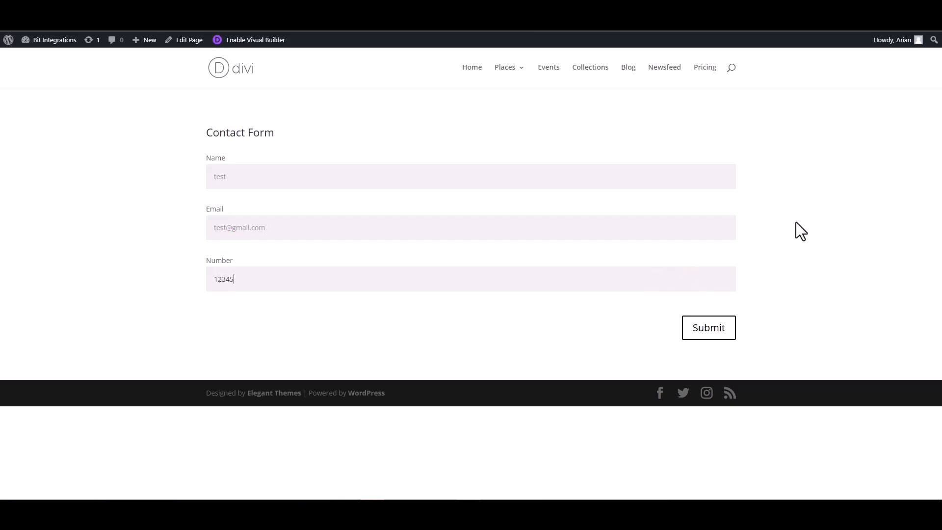
{"action": "left_click", "coordinate": [702, 336]}
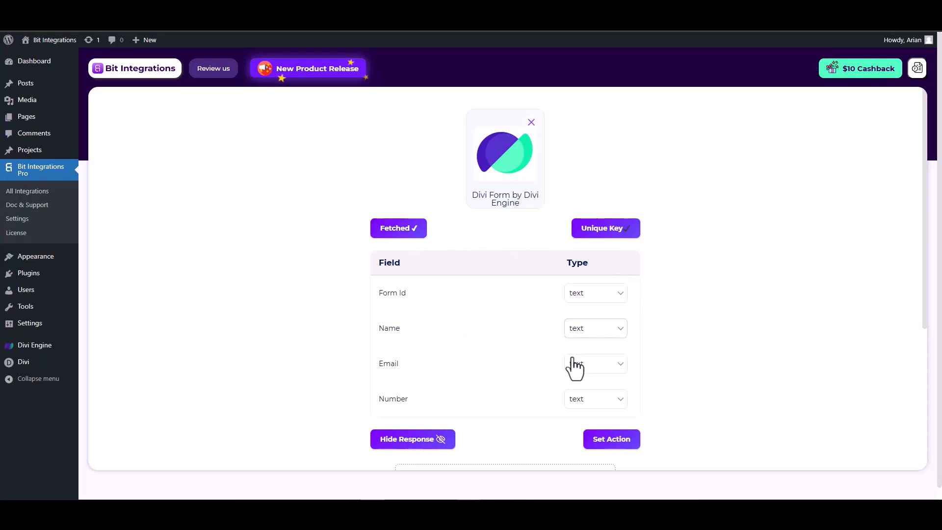
Step: Set the fetched Email field's type to email and the Number field's type to number
{"action": "scroll", "coordinate": [576, 363], "scroll_direction": "down", "scroll_amount": 1}
{"action": "left_click", "coordinate": [593, 319]}
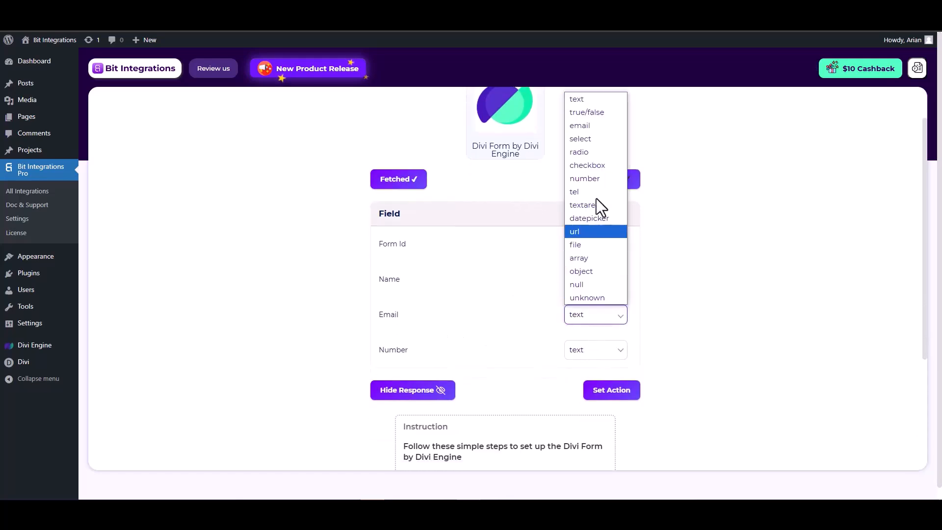
{"action": "left_click", "coordinate": [584, 130]}
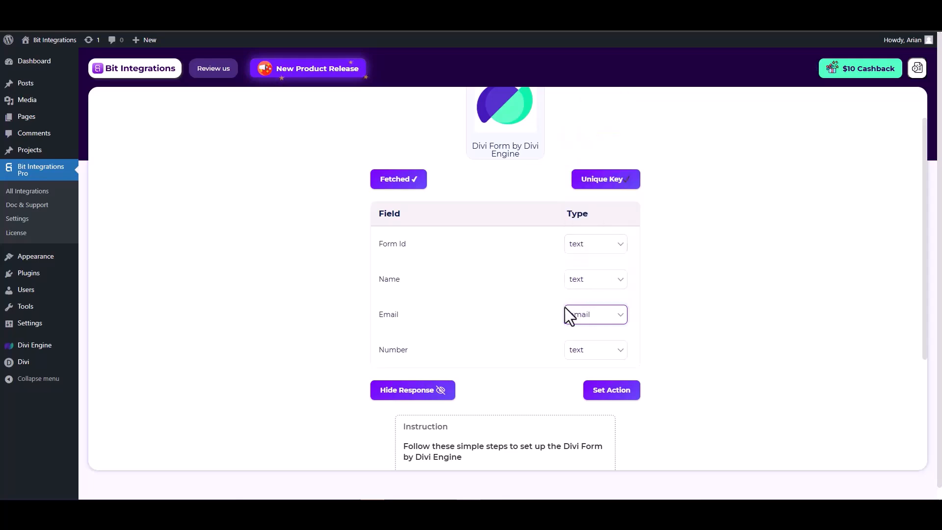
{"action": "left_click", "coordinate": [587, 352]}
{"action": "left_click", "coordinate": [589, 216]}
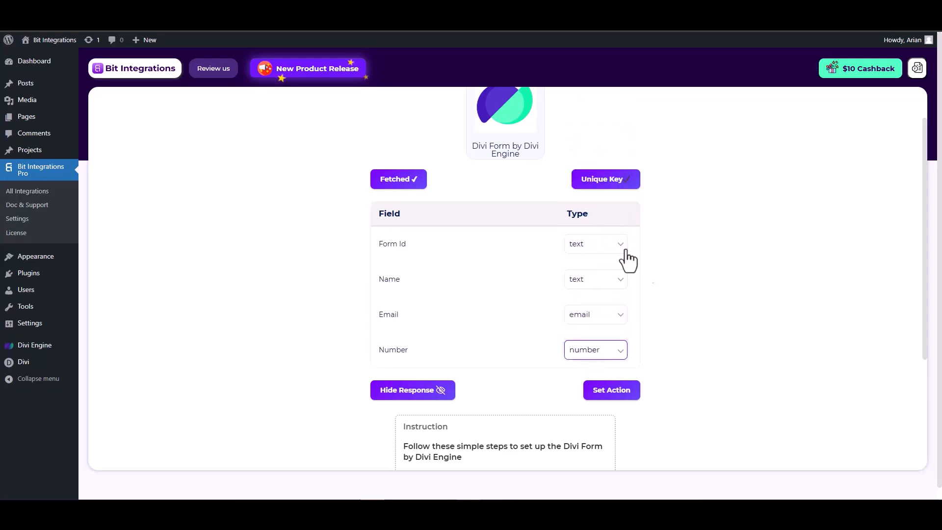
Step: Proceed to setting the action, search for "zoho re" and choose Zoho Recruit
{"action": "left_click", "coordinate": [612, 391]}
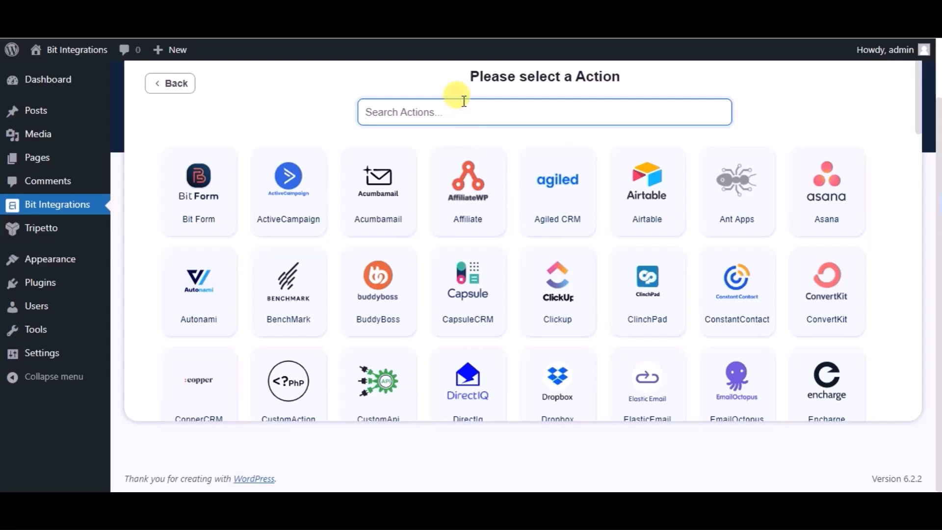
{"action": "type", "text": "zoho"}
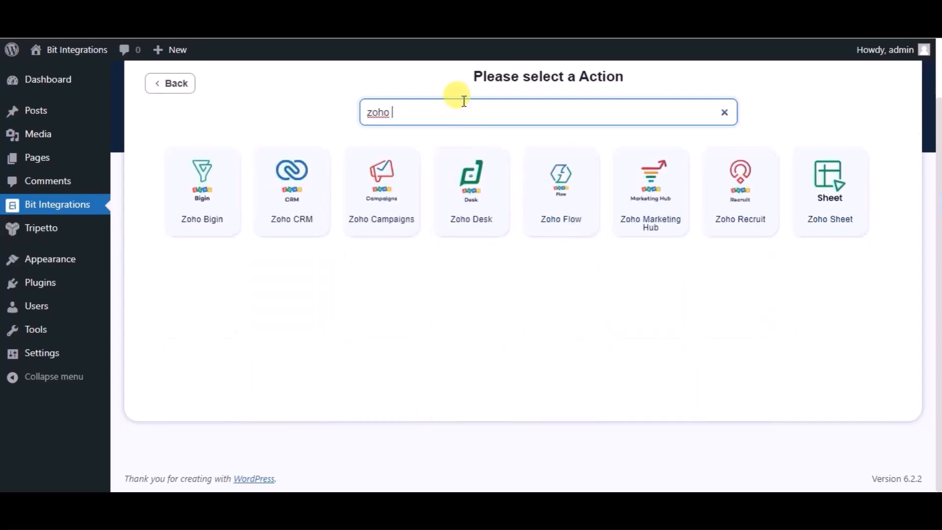
{"action": "type", "text": " re"}
{"action": "left_click", "coordinate": [494, 179]}
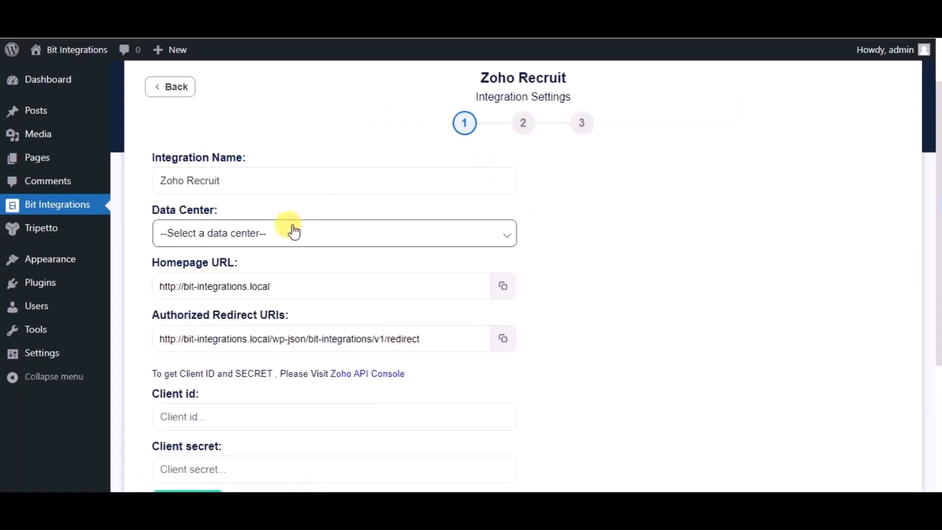
Step: Set the Zoho Recruit integration's data center to zoho.com
{"action": "left_click", "coordinate": [293, 231]}
{"action": "left_click", "coordinate": [181, 272]}
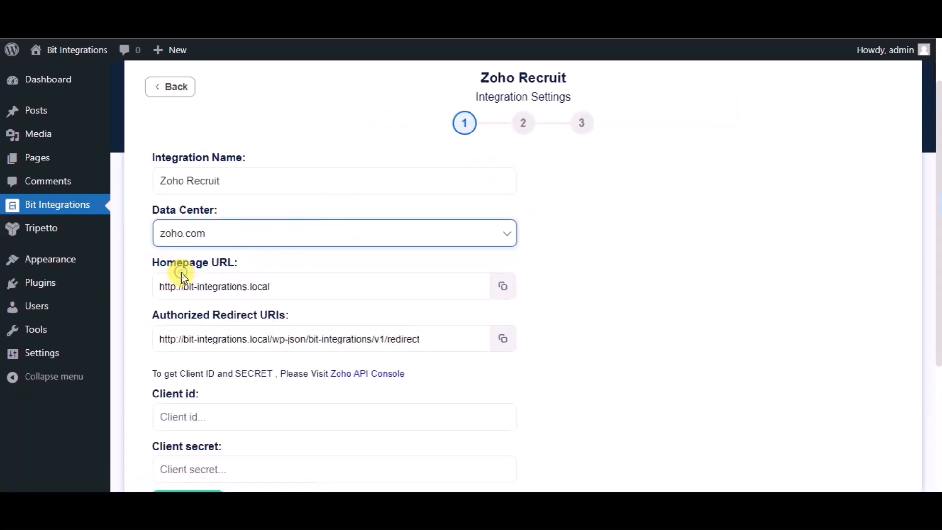
{"action": "scroll", "coordinate": [440, 384], "scroll_direction": "down", "scroll_amount": 1}
{"action": "scroll", "coordinate": [439, 383], "scroll_direction": "down", "scroll_amount": 1}
{"action": "left_click", "coordinate": [186, 293]}
{"action": "left_click", "coordinate": [190, 351]}
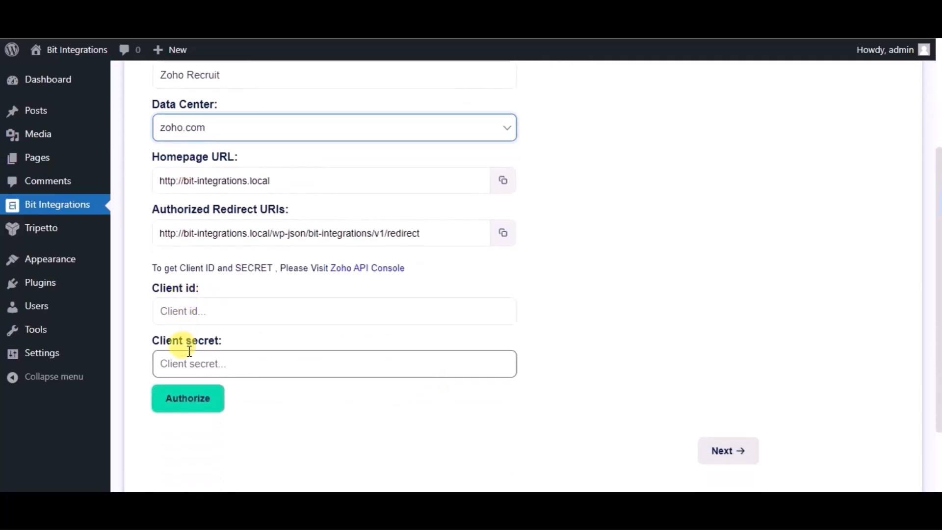
Step: Go to the Zoho API Console and begin a new Server-based Applications client named Bit Integrations
{"action": "left_click", "coordinate": [389, 271]}
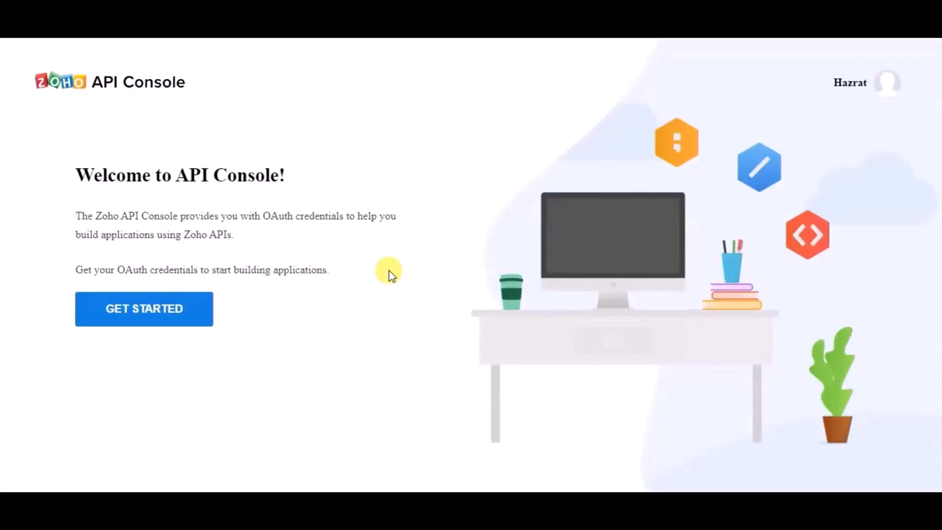
{"action": "left_click", "coordinate": [162, 308]}
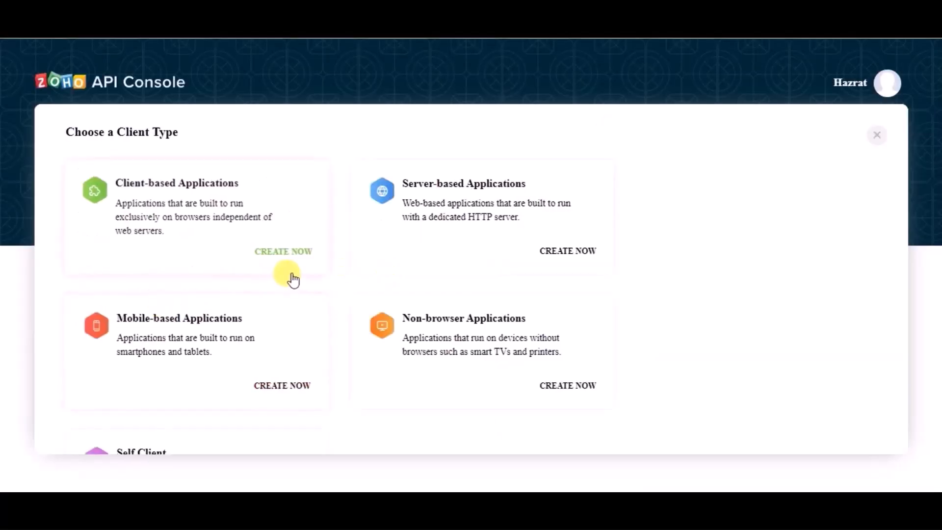
{"action": "left_click", "coordinate": [495, 186]}
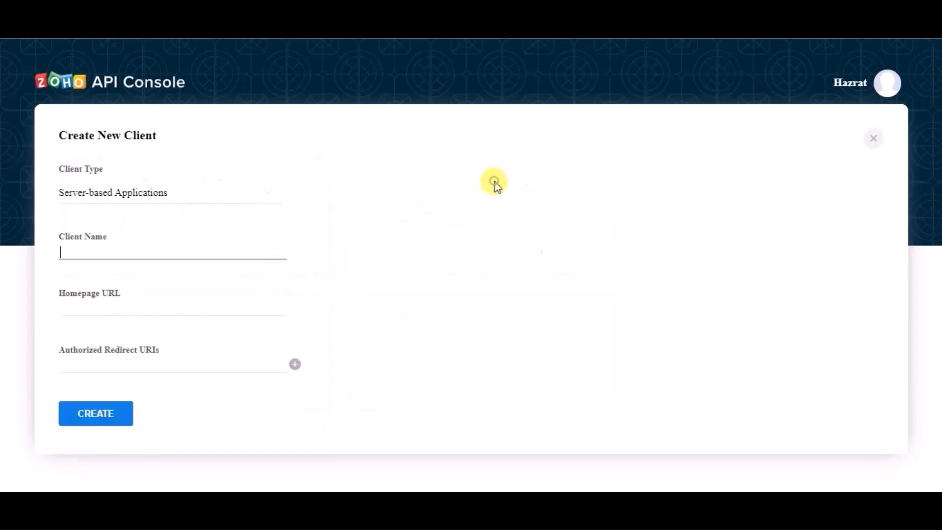
{"action": "type", "text": "Bit Integra"}
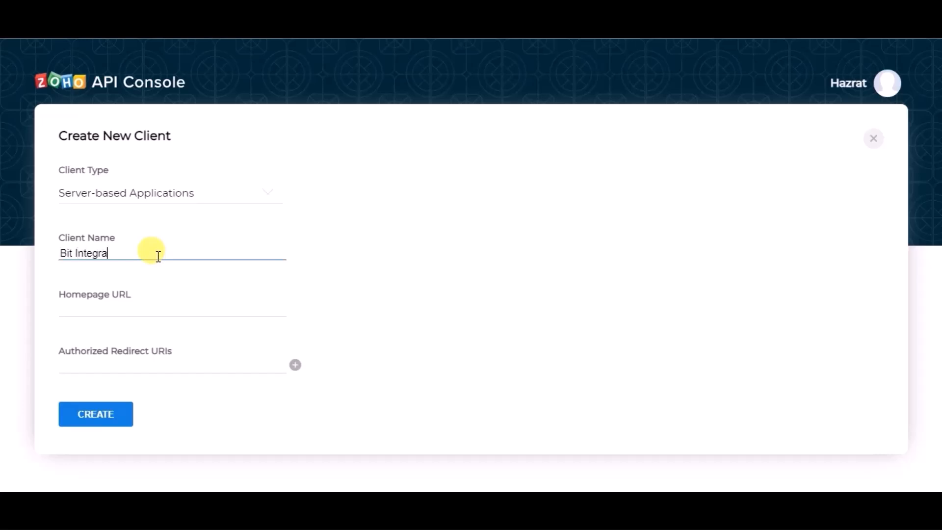
{"action": "type", "text": "tions"}
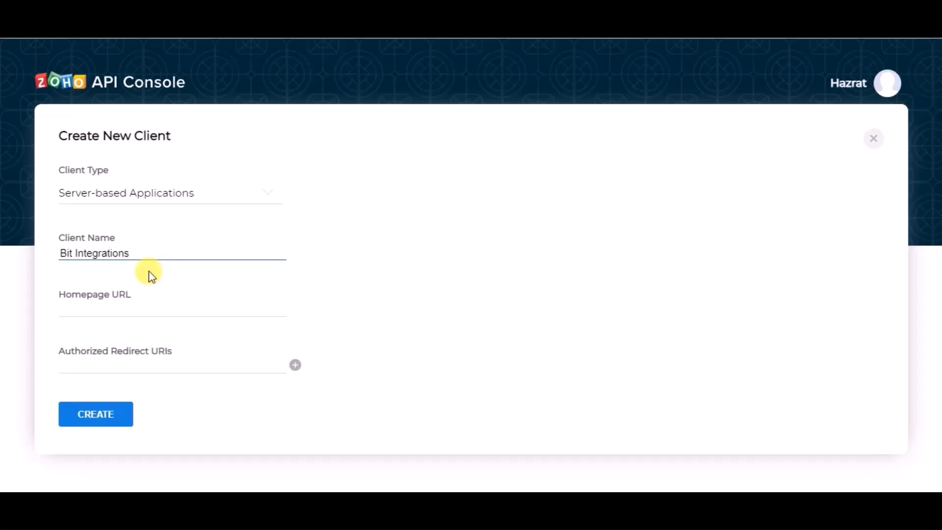
{"action": "left_click", "coordinate": [131, 309]}
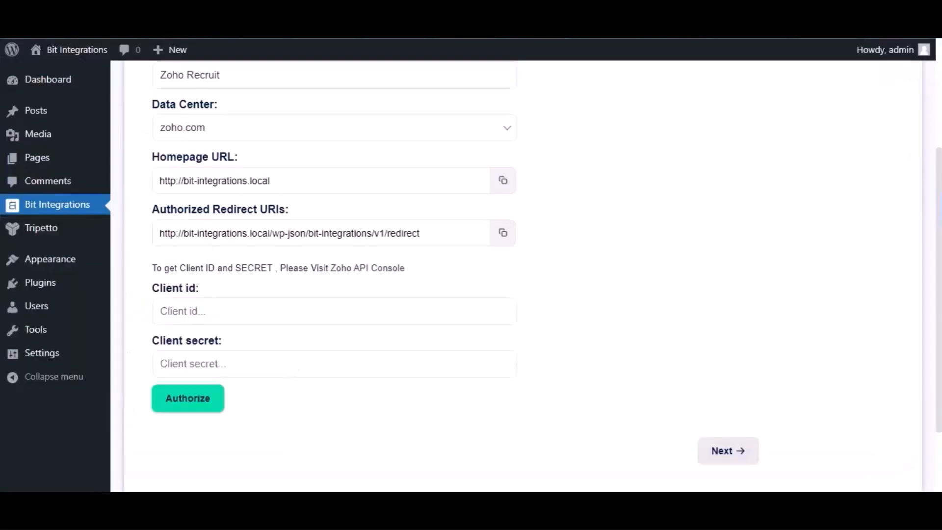
{"action": "left_click", "coordinate": [506, 183]}
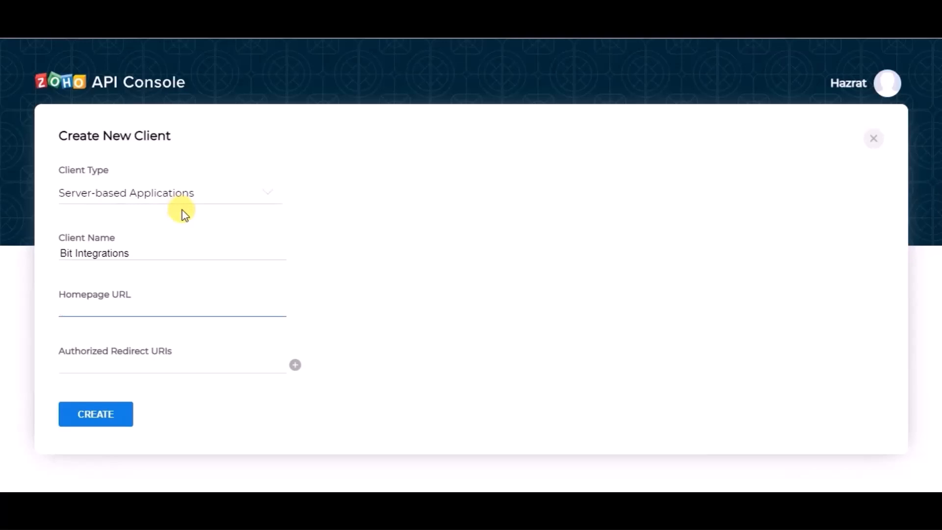
{"action": "key", "text": "ctrl+v"}
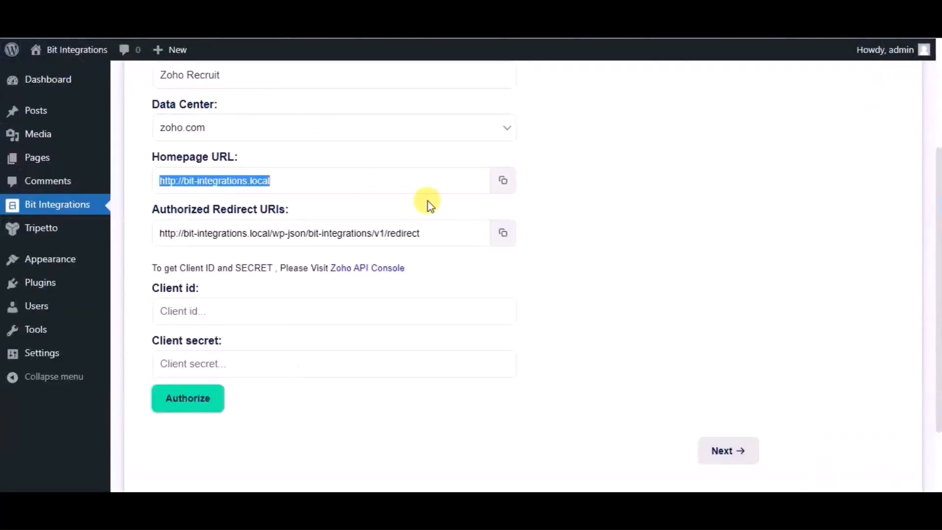
Step: Copy the authorized redirect URI from the Bit Integrations settings into the new Zoho client and create the client
{"action": "left_click", "coordinate": [503, 235]}
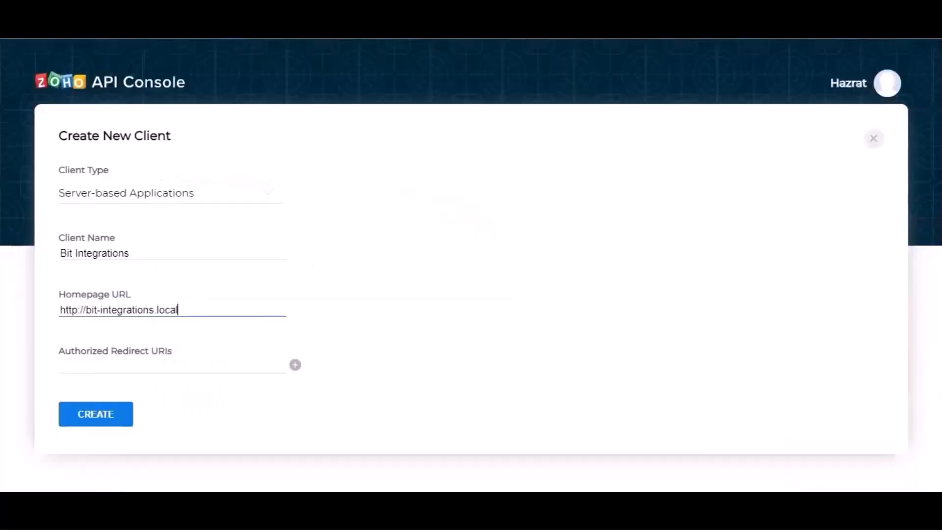
{"action": "left_click", "coordinate": [182, 363]}
{"action": "key", "text": "ctrl+v"}
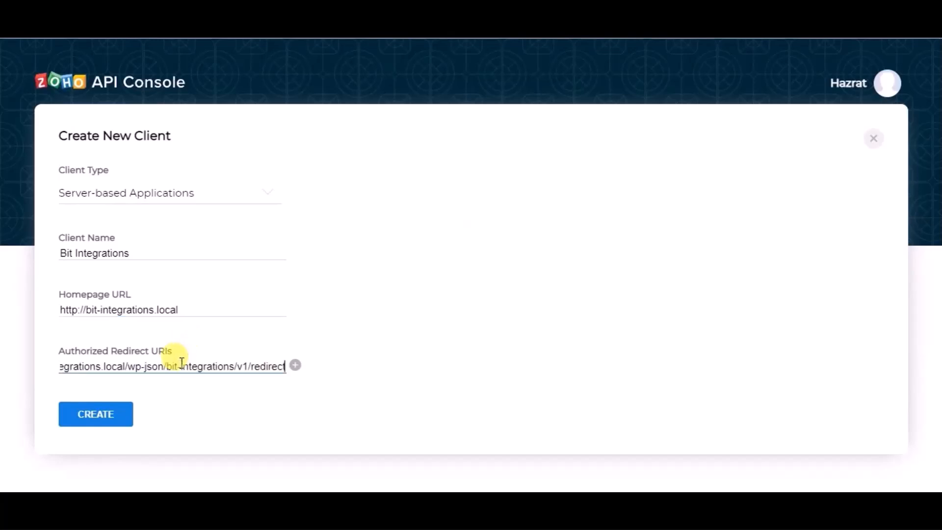
{"action": "left_click", "coordinate": [120, 411]}
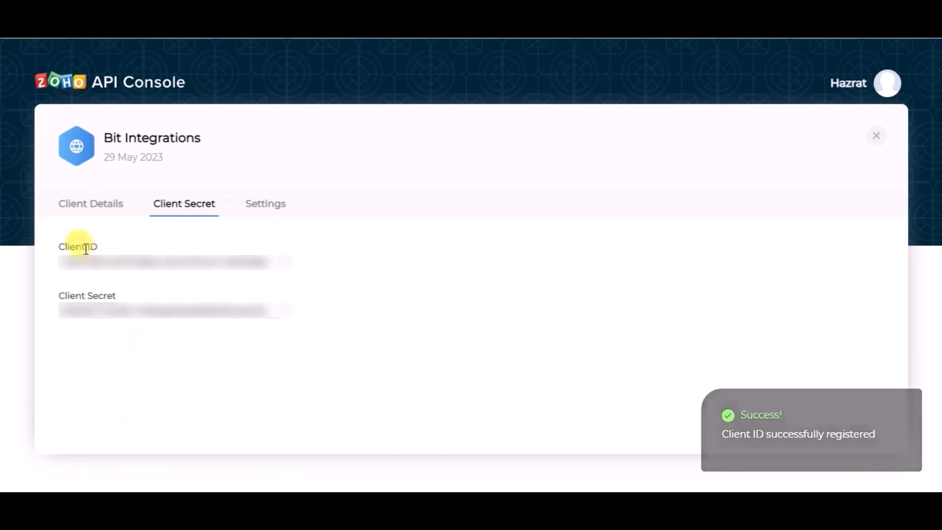
Step: Copy the client ID and client secret from the Zoho API Console into the matching fields of the Zoho Recruit settings
{"action": "left_click", "coordinate": [279, 263]}
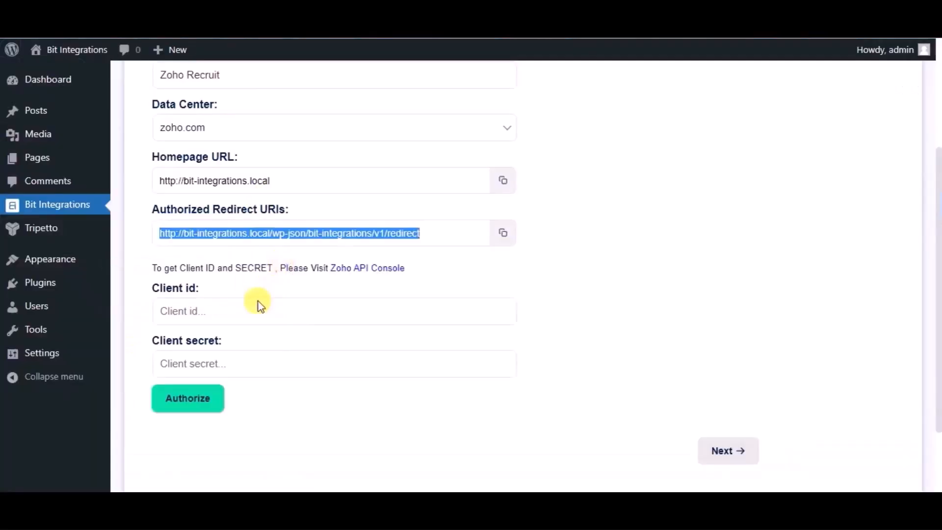
{"action": "left_click", "coordinate": [259, 303]}
{"action": "key", "text": "ctrl+v"}
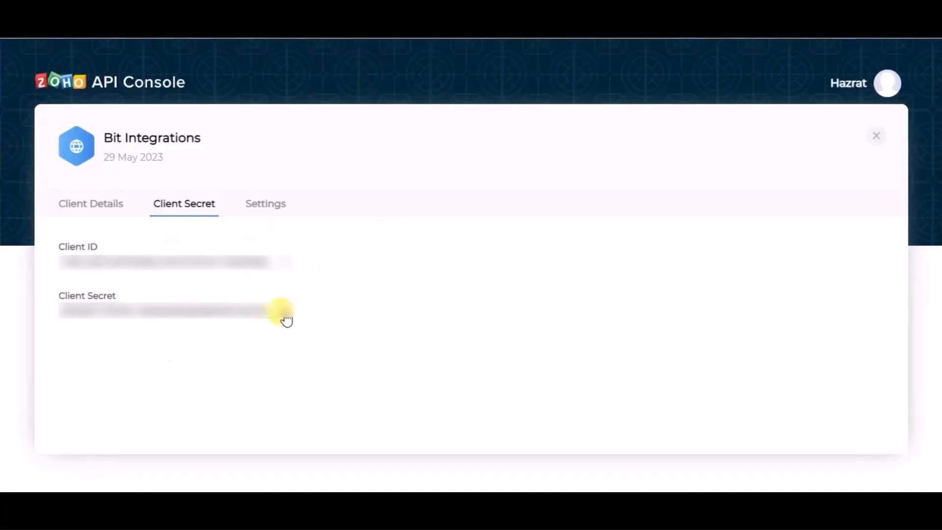
{"action": "left_click", "coordinate": [284, 315]}
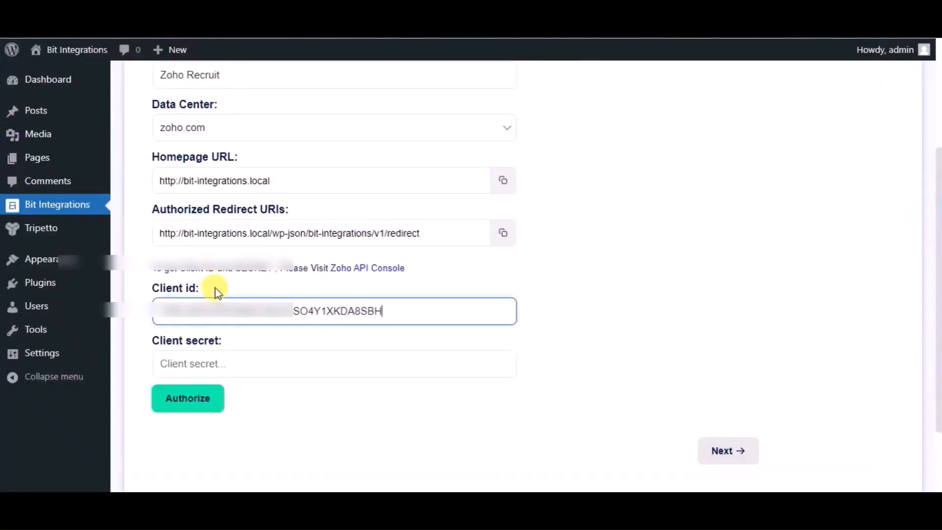
{"action": "left_click", "coordinate": [219, 362]}
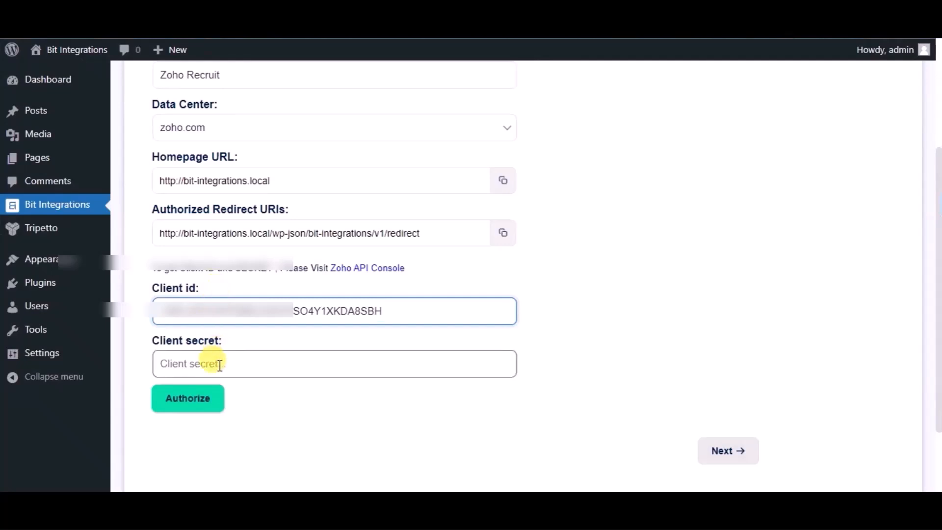
{"action": "key", "text": "ctrl+v"}
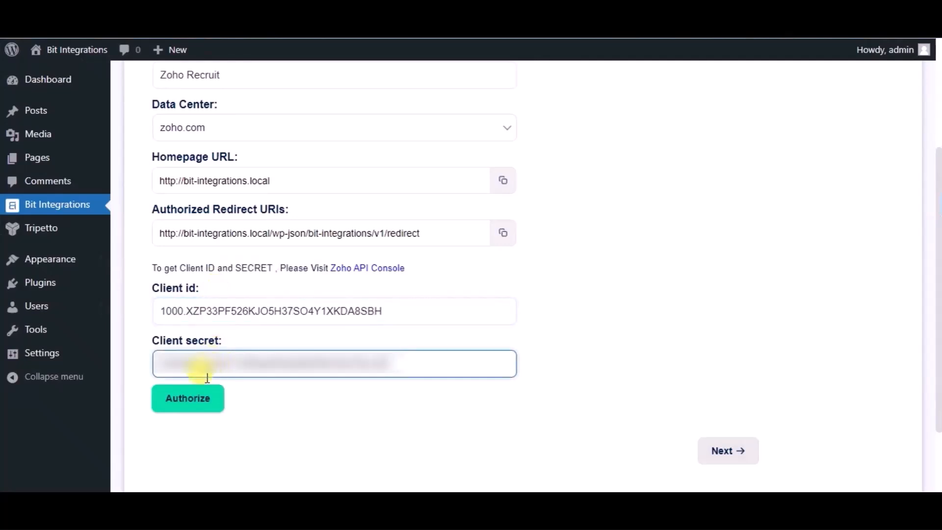
Step: Authorize the Zoho Recruit connection, accept the access request and continue to the second stage of the integration settings
{"action": "left_click", "coordinate": [197, 409]}
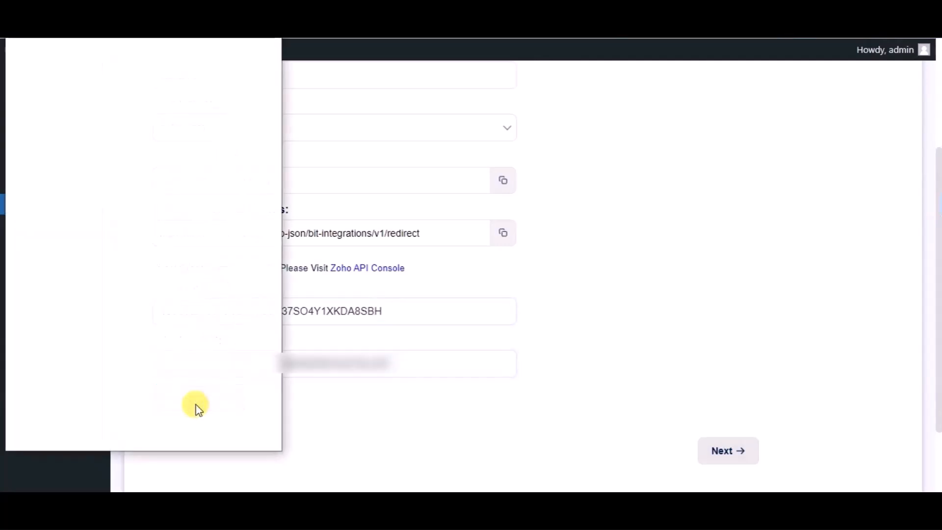
{"action": "left_click", "coordinate": [183, 373]}
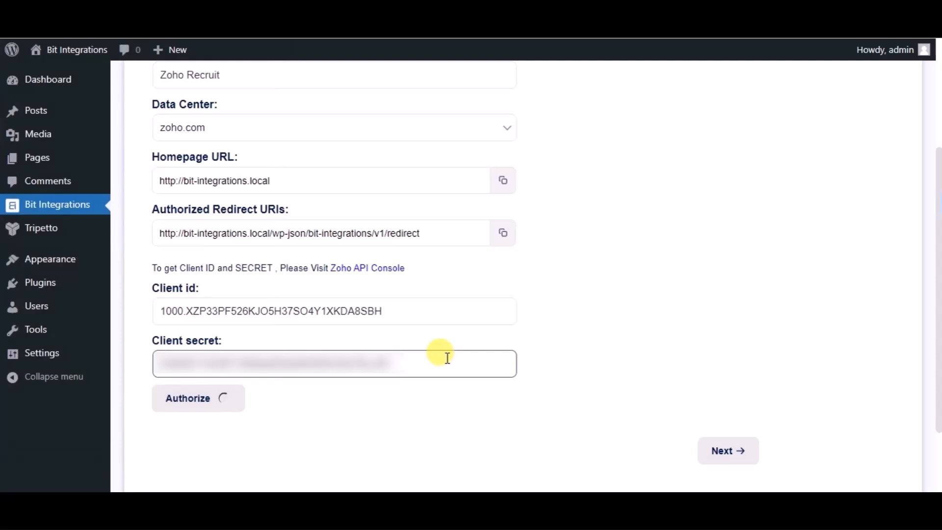
{"action": "scroll", "coordinate": [611, 358], "scroll_direction": "down", "scroll_amount": 2}
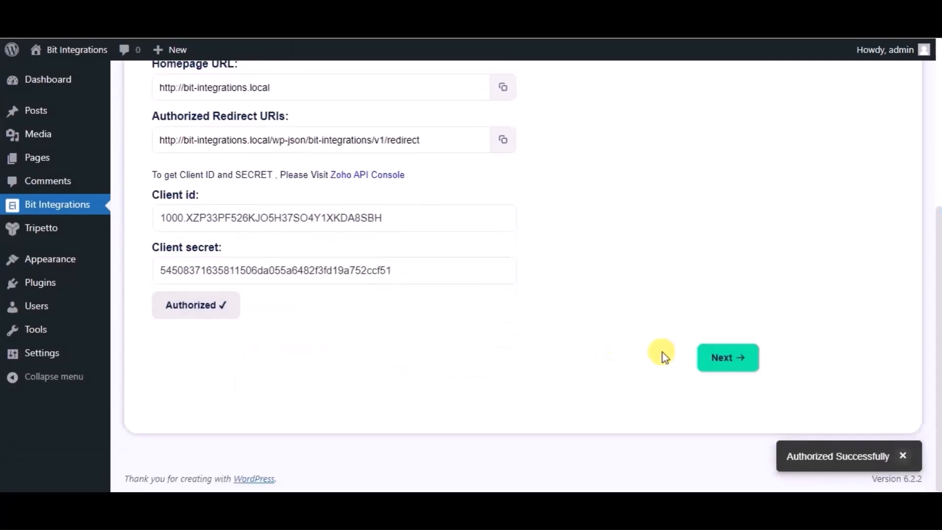
{"action": "left_click", "coordinate": [719, 360]}
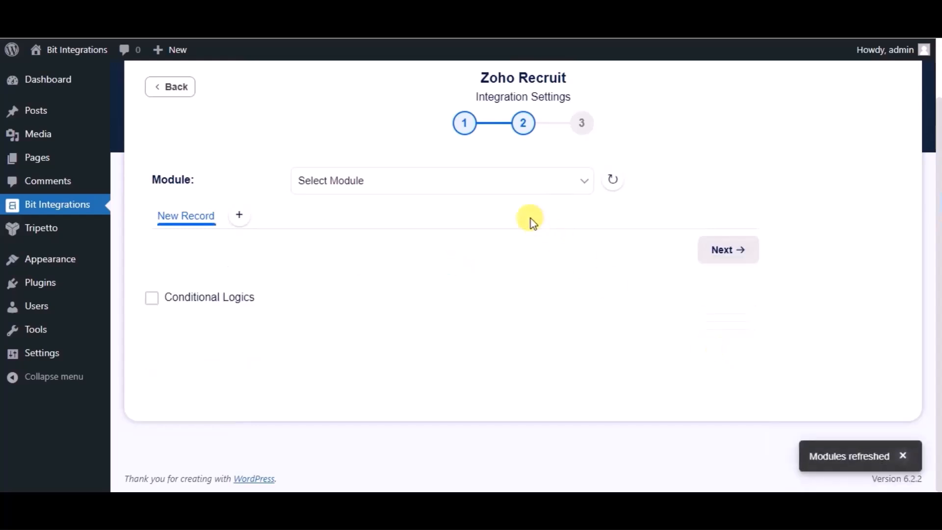
Step: Select the Candidates module and map the Name form field to the Zoho field Last Name
{"action": "left_click", "coordinate": [500, 192]}
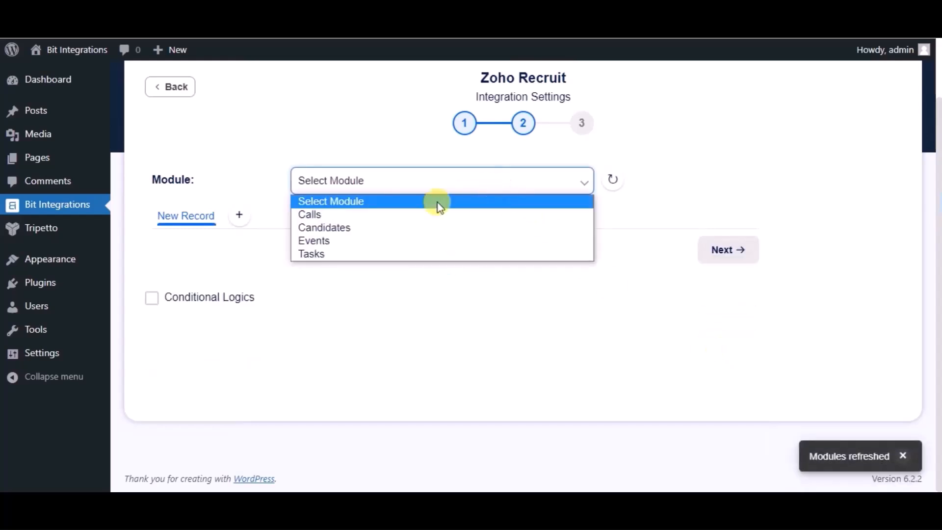
{"action": "left_click", "coordinate": [391, 228]}
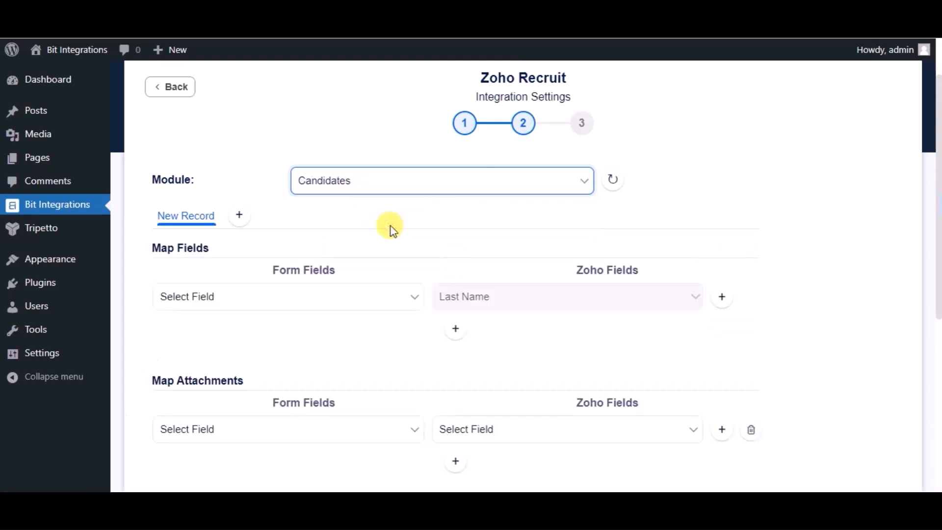
{"action": "left_click", "coordinate": [358, 298]}
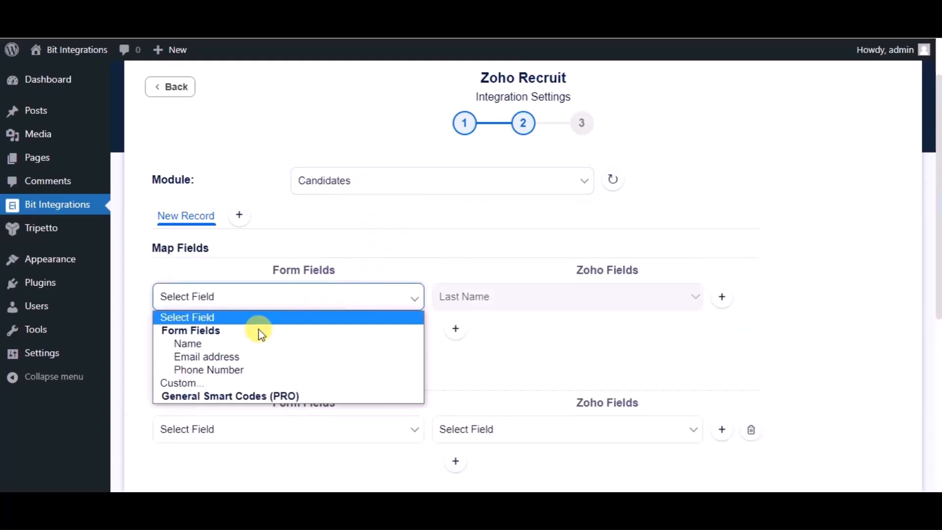
{"action": "left_click", "coordinate": [240, 344]}
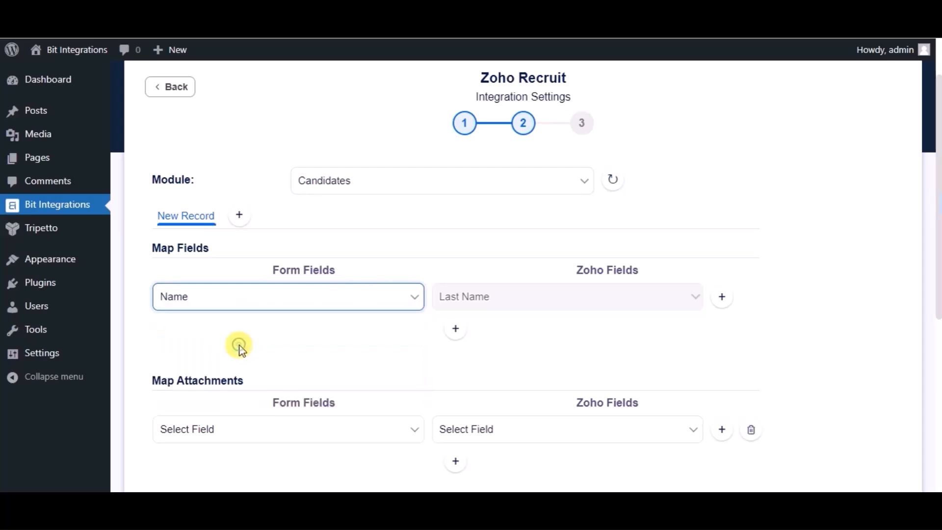
Step: Add a second field mapping row and map the Email address form field to the Zoho field Email
{"action": "left_click", "coordinate": [452, 329]}
{"action": "left_click", "coordinate": [326, 332]}
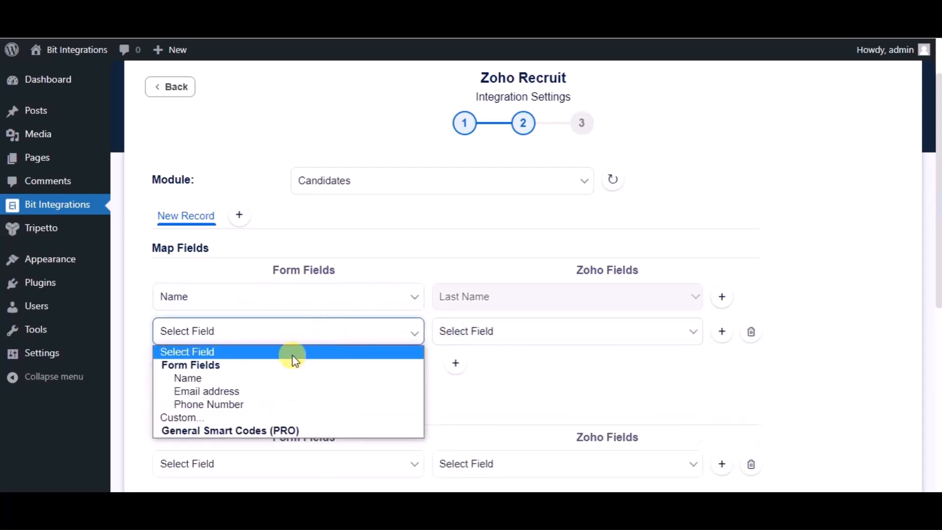
{"action": "left_click", "coordinate": [262, 391]}
{"action": "left_click", "coordinate": [460, 343]}
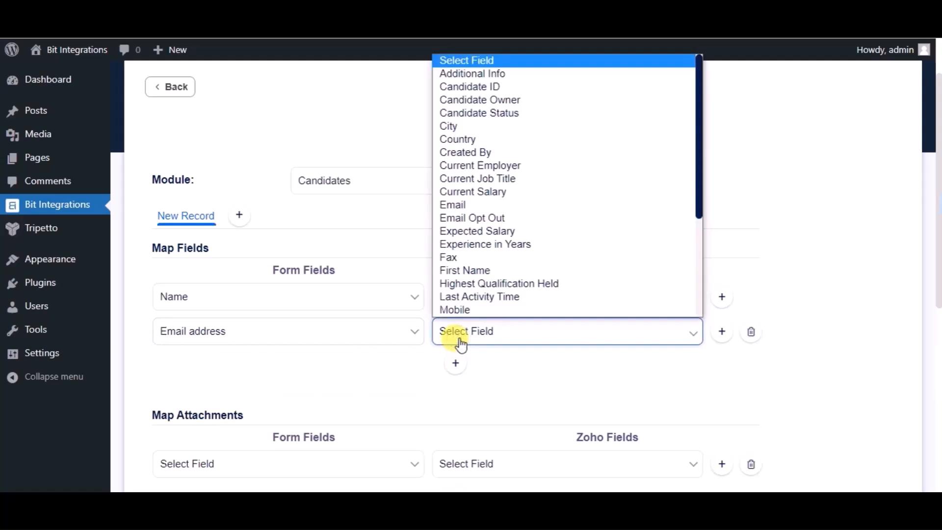
{"action": "left_click", "coordinate": [475, 212]}
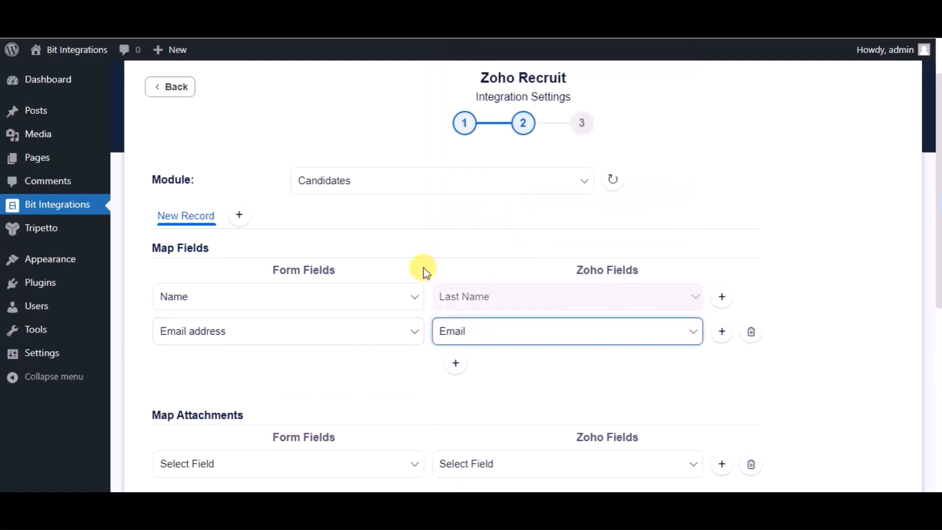
Step: Add a third field mapping row and map the Phone Number form field to the Zoho field Mobile
{"action": "left_click", "coordinate": [454, 365]}
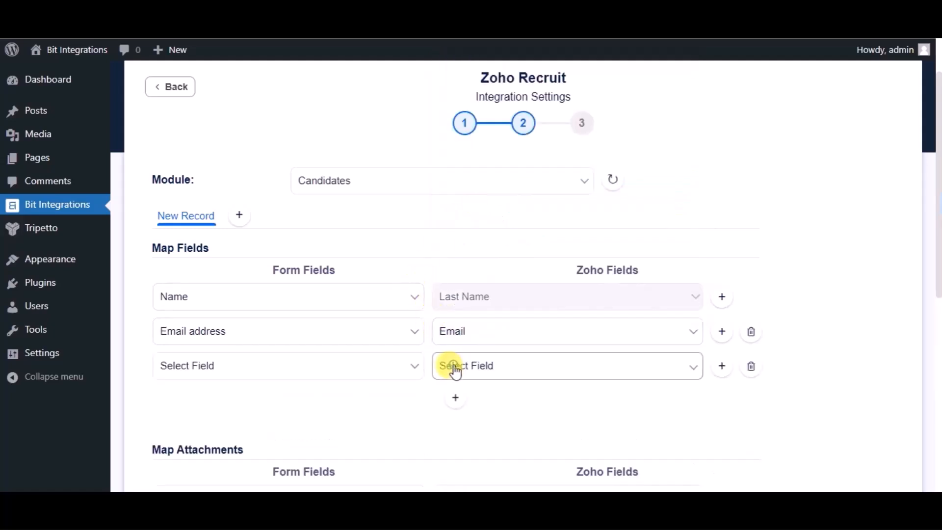
{"action": "left_click", "coordinate": [341, 365]}
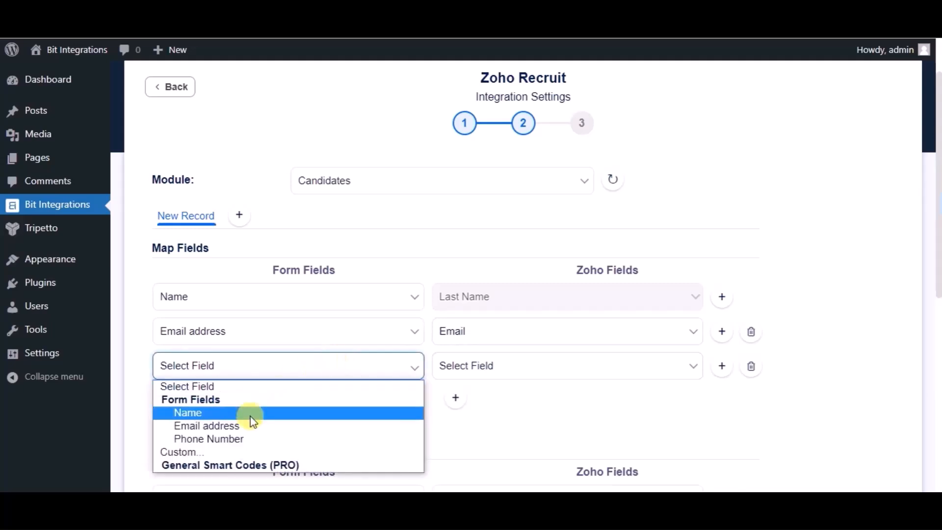
{"action": "left_click", "coordinate": [248, 438]}
{"action": "left_click", "coordinate": [485, 377]}
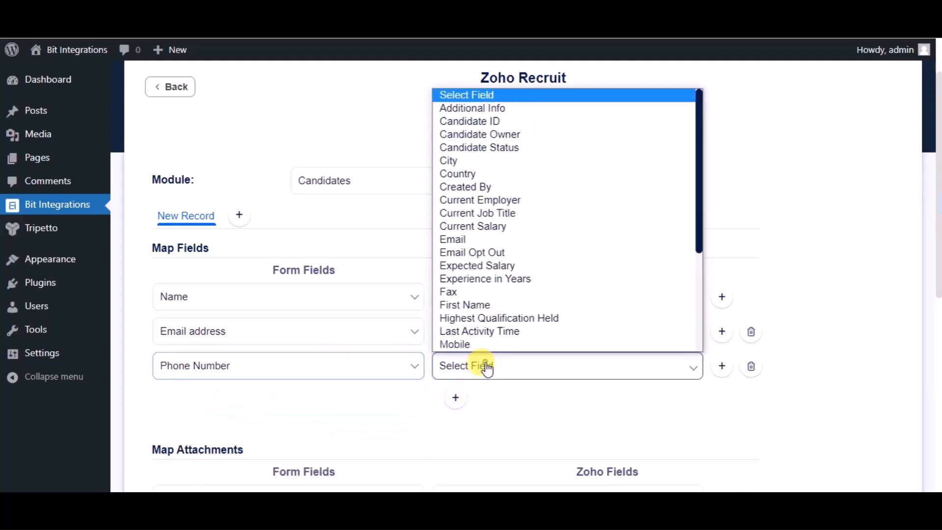
{"action": "left_click", "coordinate": [458, 345]}
Step: Continue to the final stage without enabling any optional actions, and finish and save the Zoho Recruit integration
{"action": "scroll", "coordinate": [422, 382], "scroll_direction": "down", "scroll_amount": 2}
{"action": "scroll", "coordinate": [422, 381], "scroll_direction": "down", "scroll_amount": 5}
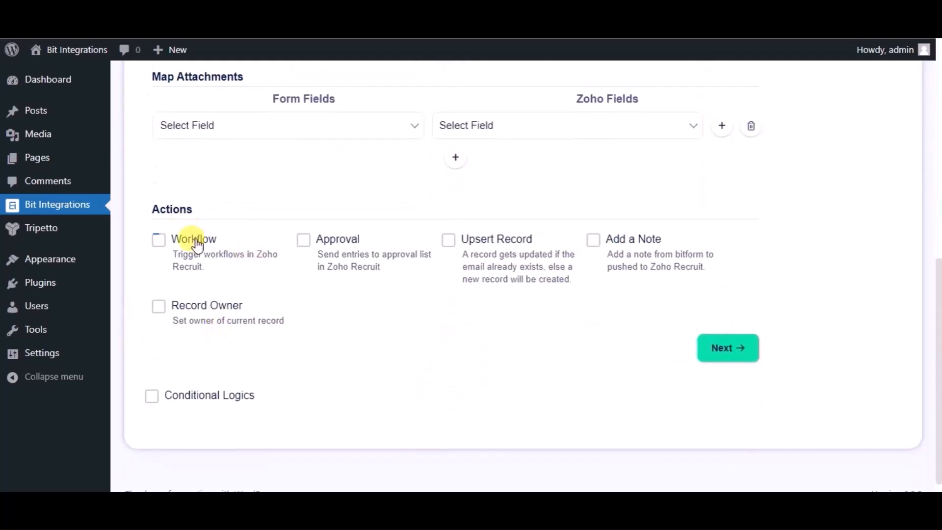
{"action": "scroll", "coordinate": [423, 381], "scroll_direction": "up", "scroll_amount": 1}
{"action": "scroll", "coordinate": [423, 381], "scroll_direction": "down", "scroll_amount": 1}
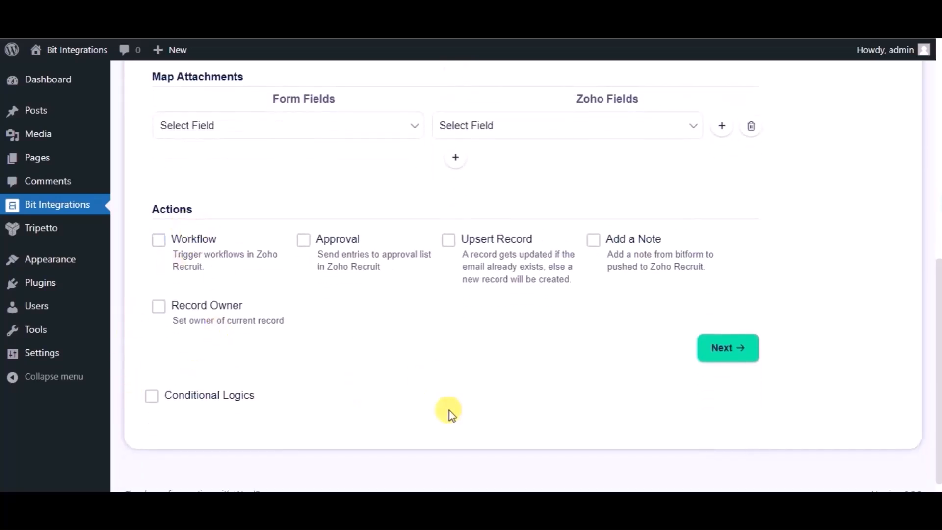
{"action": "left_click", "coordinate": [722, 349]}
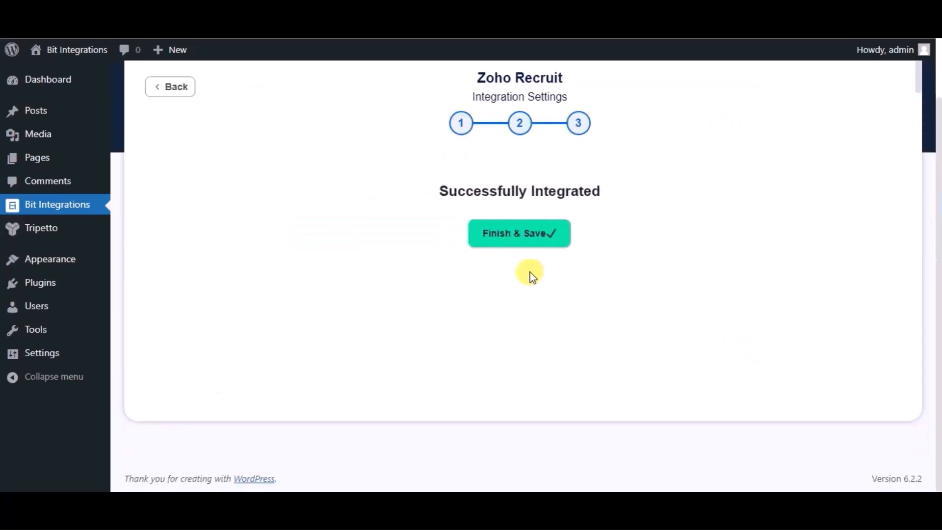
{"action": "left_click", "coordinate": [514, 235]}
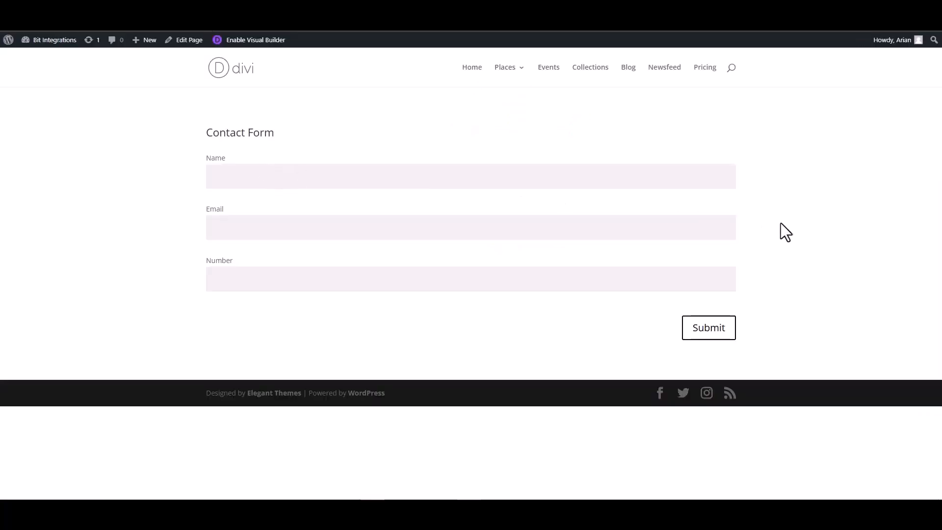
Step: Fill in the Divi contact form with the name Bit Integrations, the contact's e-mail and phone number, and submit it
{"action": "type", "text": "Bit Integrations"}
{"action": "left_click", "coordinate": [693, 225]}
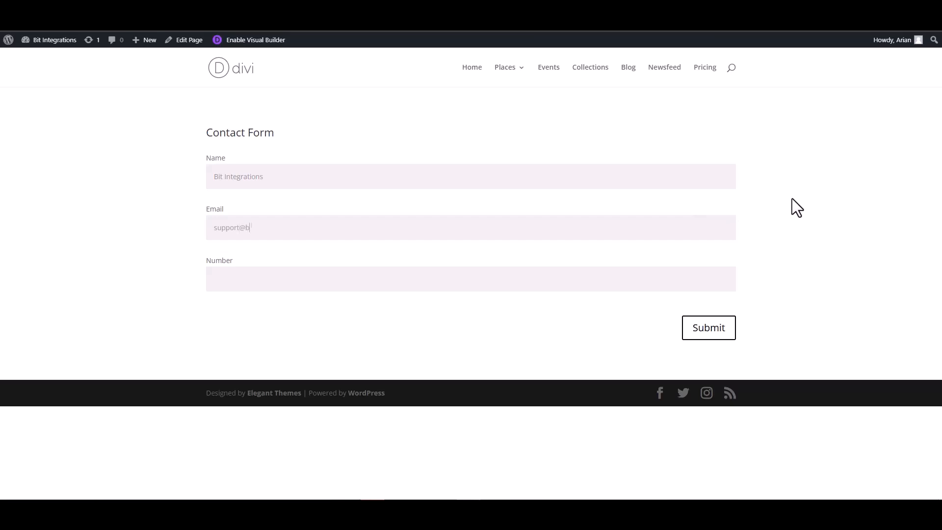
{"action": "left_click", "coordinate": [734, 279]}
{"action": "left_click", "coordinate": [708, 329]}
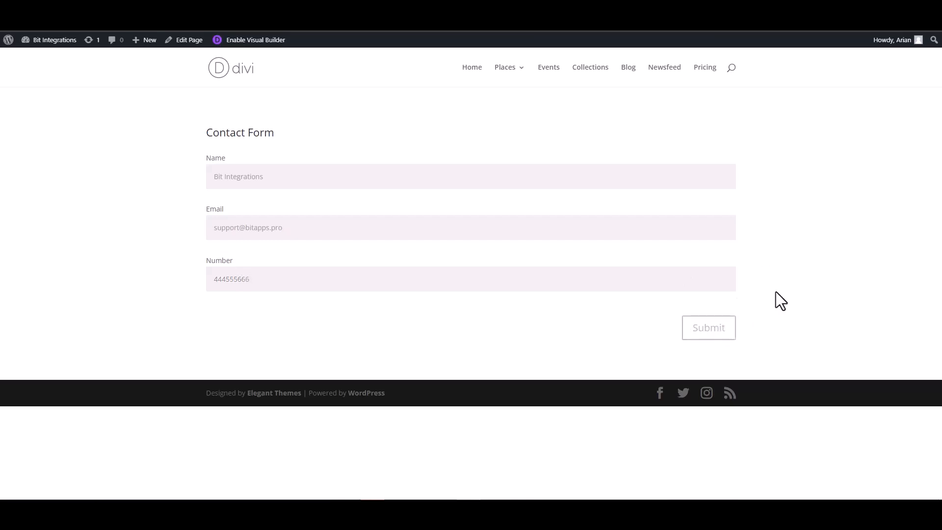